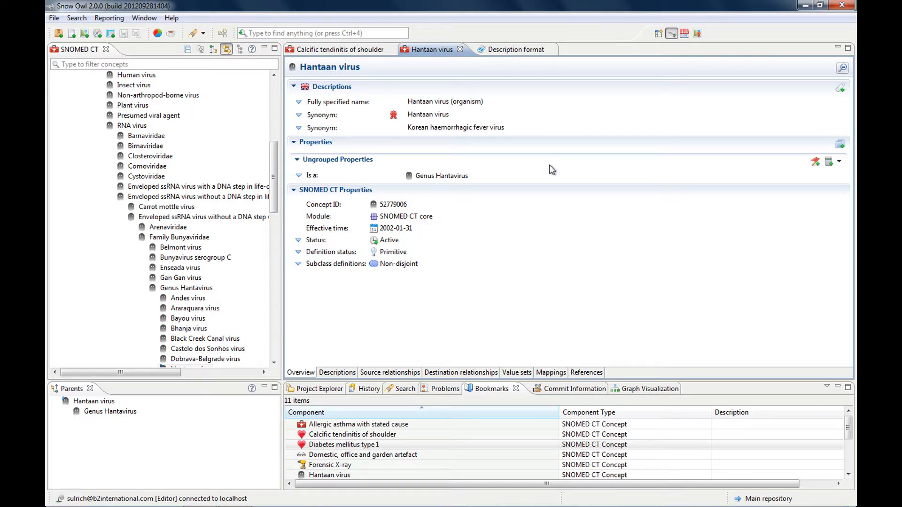
- Clone the synonym "Korean haemorrhagic fever virus" of the Hantaan virus concept and change the clone's term to "Hantavirus"
{"action": "left_click", "coordinate": [299, 128]}
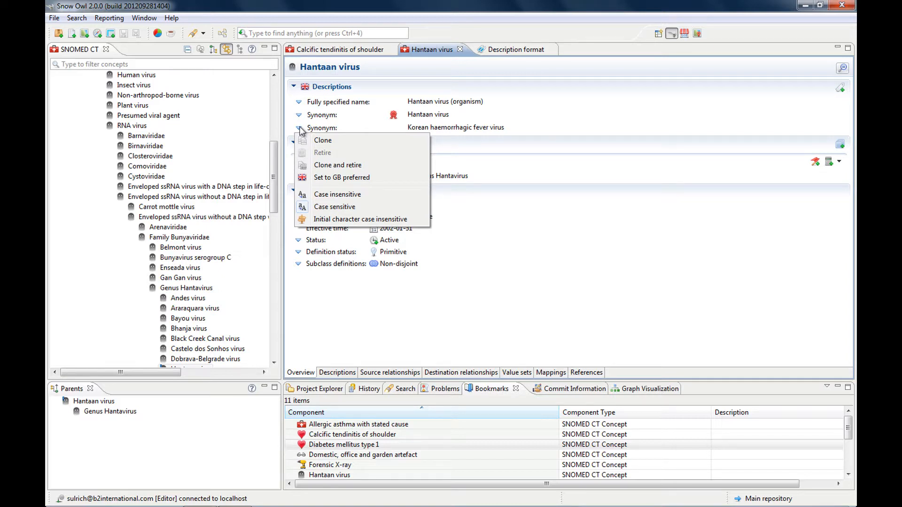
{"action": "left_click", "coordinate": [328, 141]}
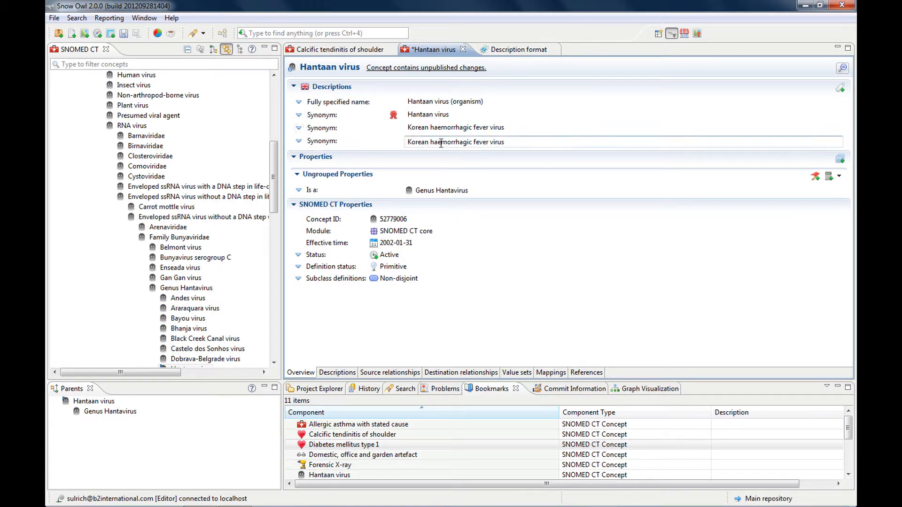
{"action": "mouse_move", "coordinate": [441, 143]}
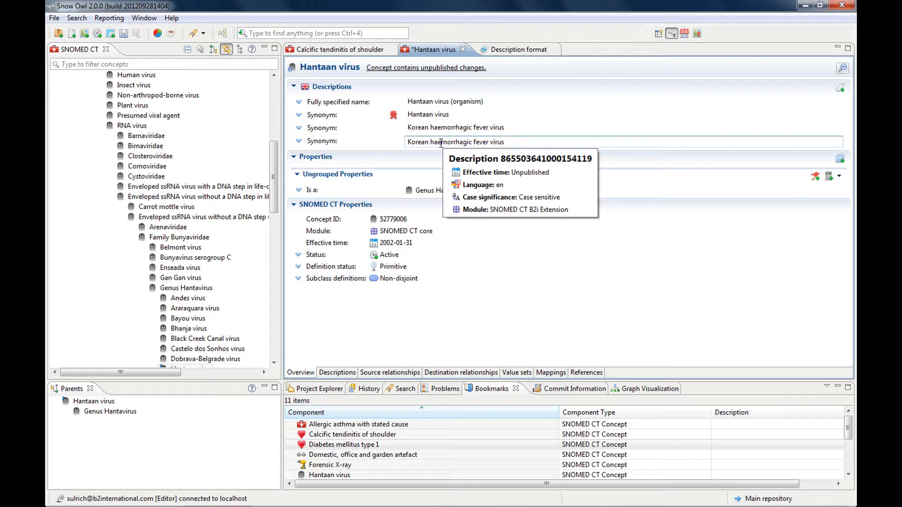
{"action": "mouse_move", "coordinate": [435, 127]}
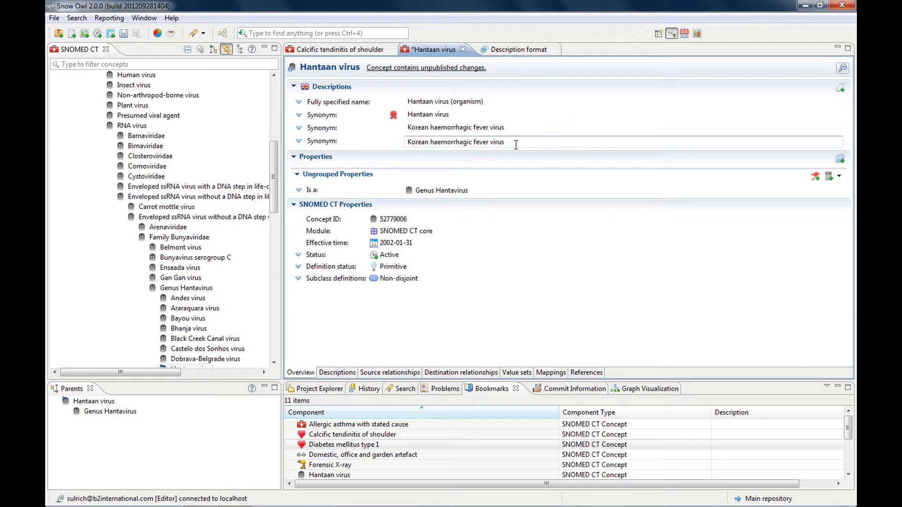
{"action": "left_click_drag", "start_coordinate": [516, 143], "coordinate": [373, 145]}
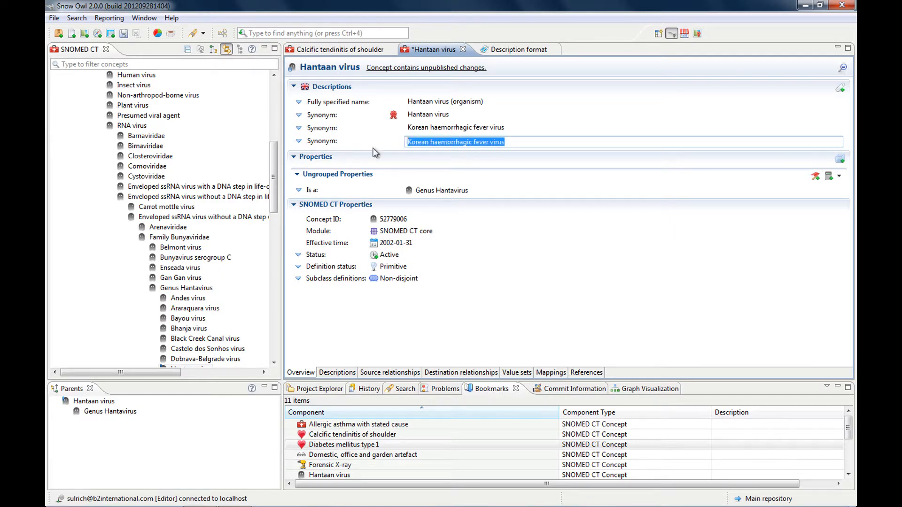
{"action": "key", "text": "BackSpace"}
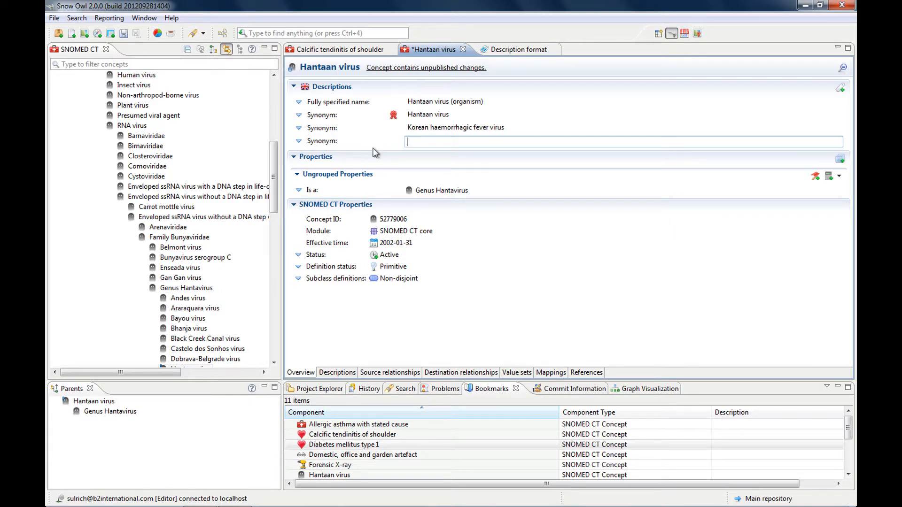
{"action": "type", "text": "Hantavirus"}
- Save the concept and commit the change with the comment "Added Hantavirus Synonym"
{"action": "left_click", "coordinate": [124, 37]}
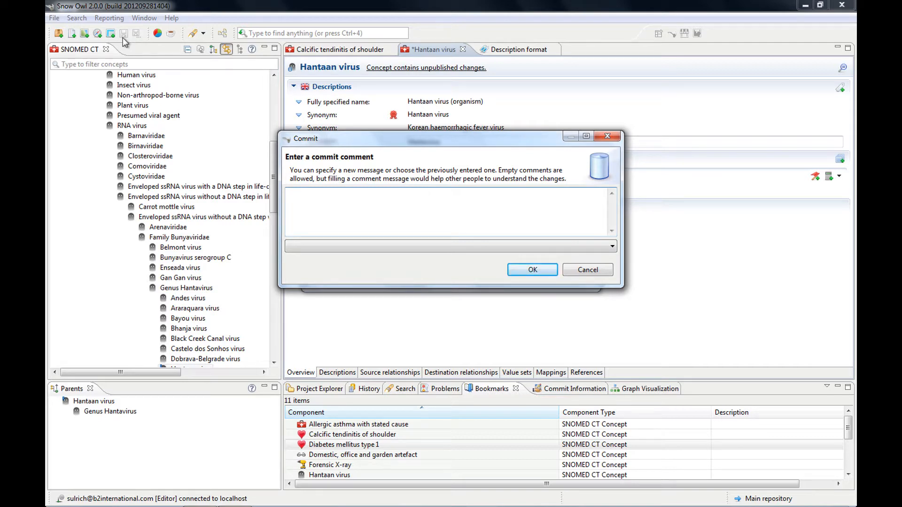
{"action": "type", "text": "Added Hantavirus Synonym"}
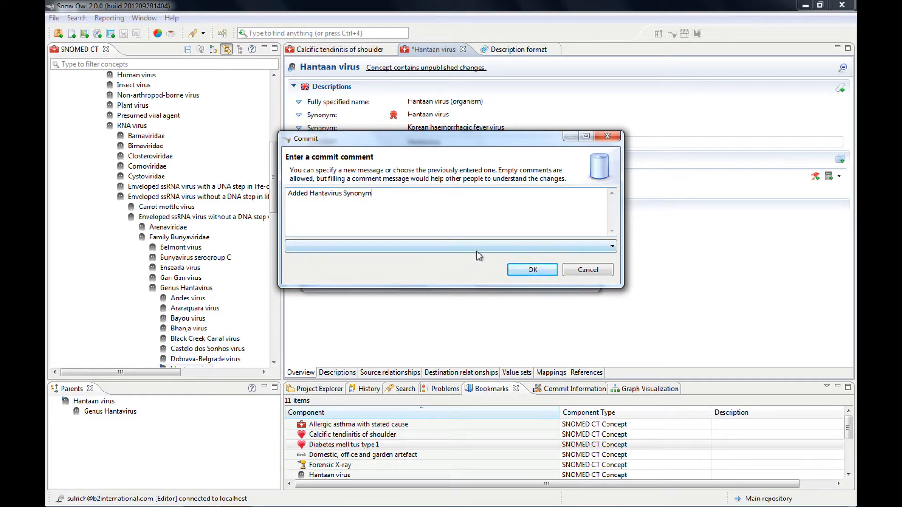
{"action": "left_click", "coordinate": [532, 270]}
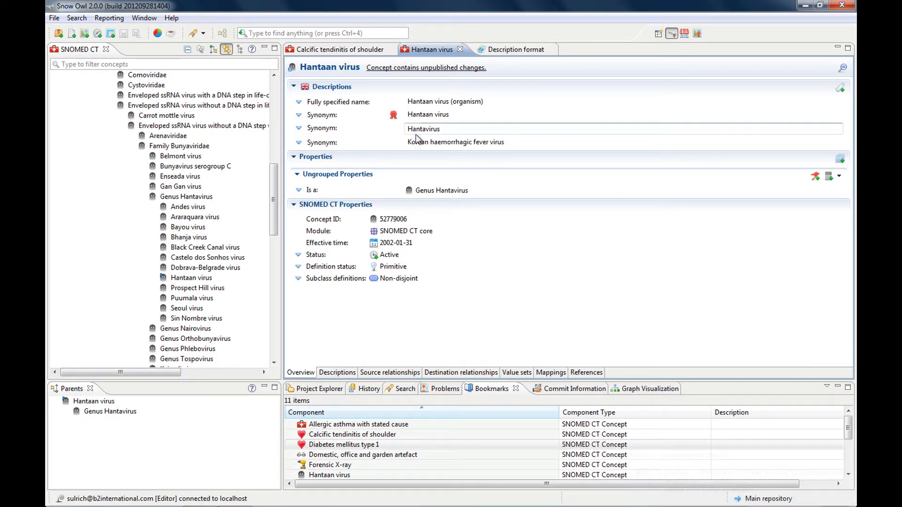
- Review the latest entry in the commit information and the Hantaan virus concept's full version history
{"action": "mouse_move", "coordinate": [447, 126]}
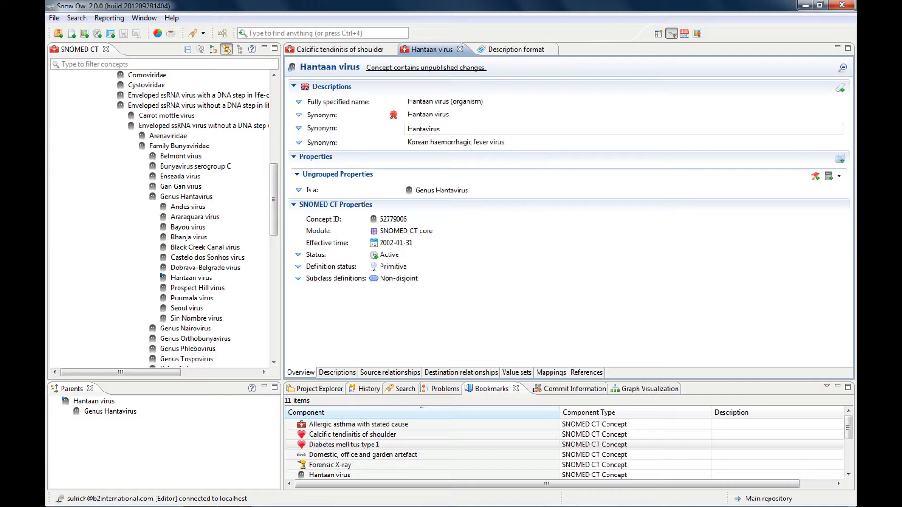
{"action": "mouse_move", "coordinate": [485, 128]}
{"action": "left_click", "coordinate": [558, 389]}
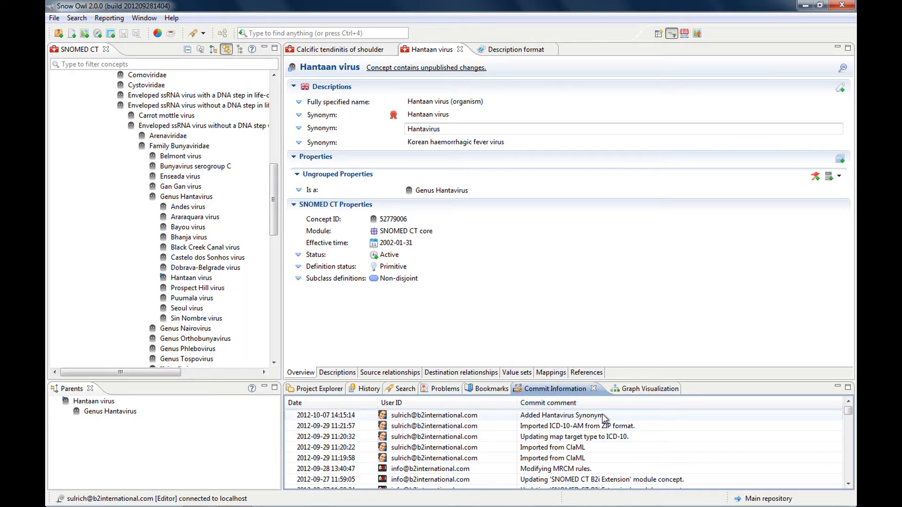
{"action": "double_click", "coordinate": [357, 389]}
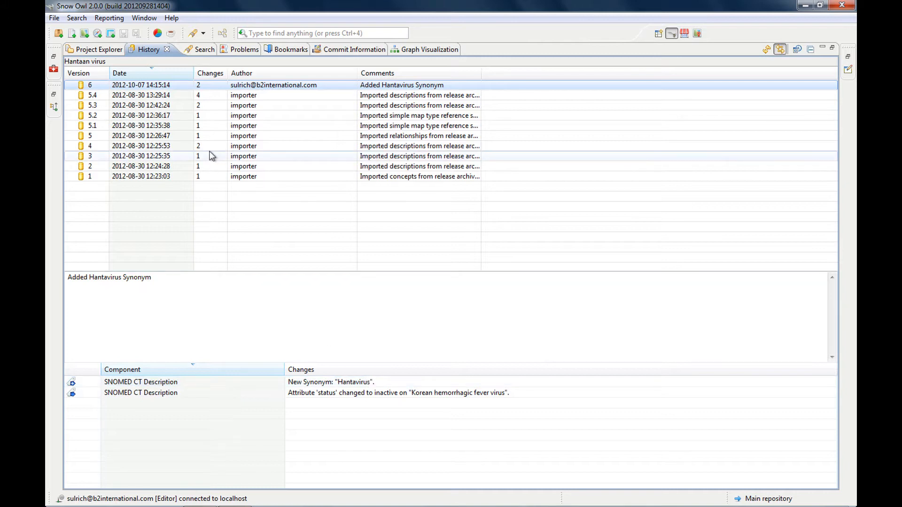
{"action": "double_click", "coordinate": [144, 50]}
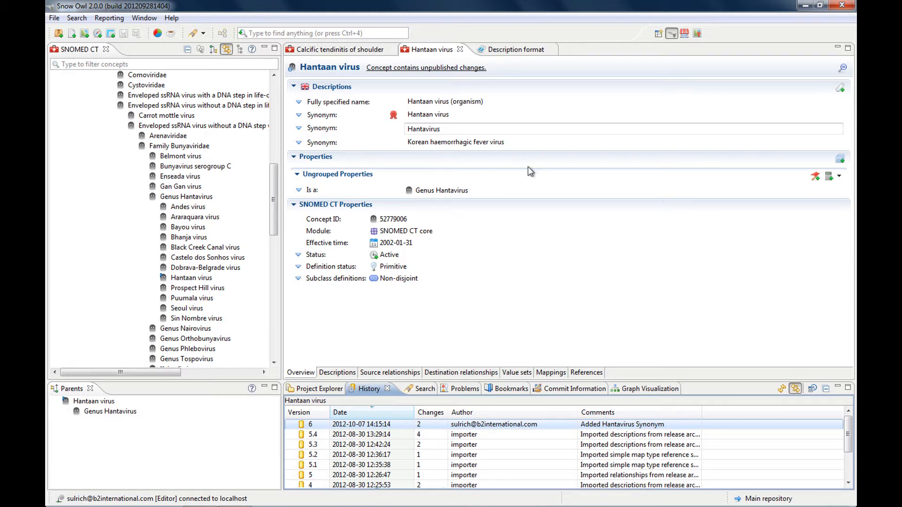
- Add a blank description to the Hantaan virus concept and check the available description types against the Description format reference set
{"action": "left_click", "coordinate": [840, 89]}
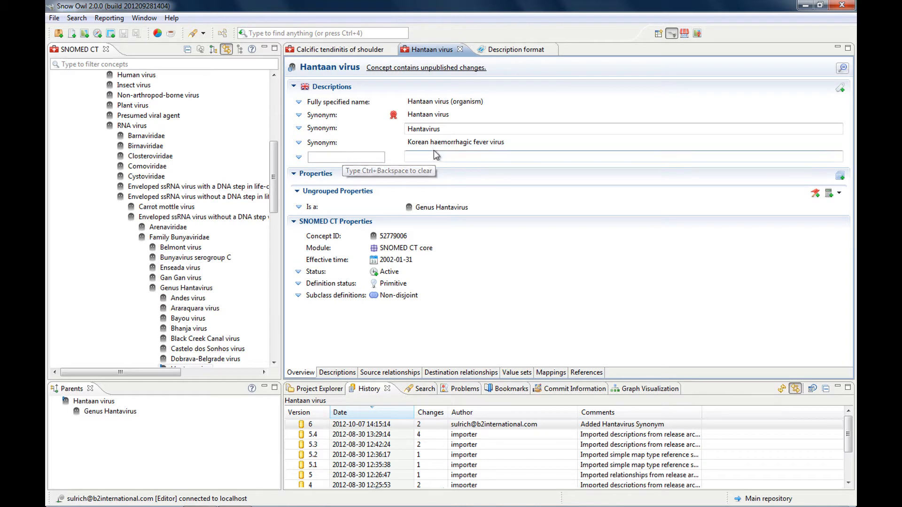
{"action": "mouse_move", "coordinate": [443, 158]}
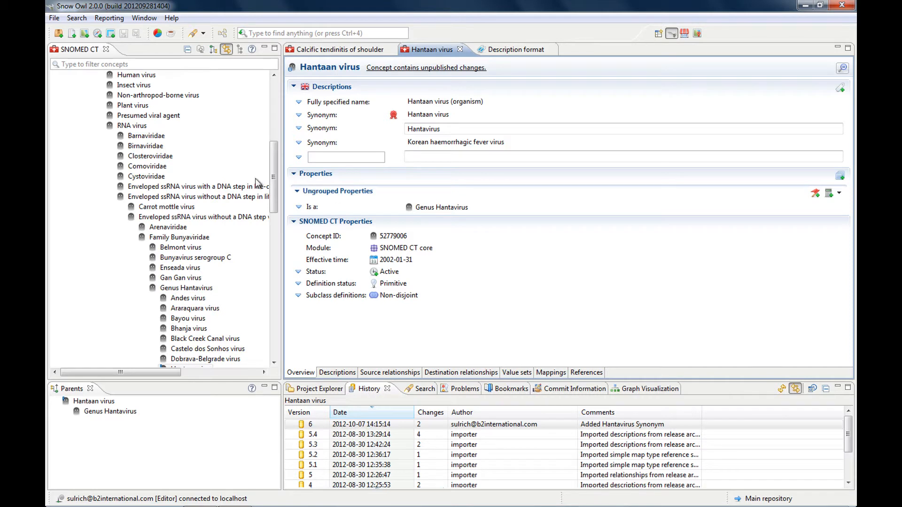
{"action": "left_click", "coordinate": [319, 159]}
{"action": "key", "text": "ctrl+space"}
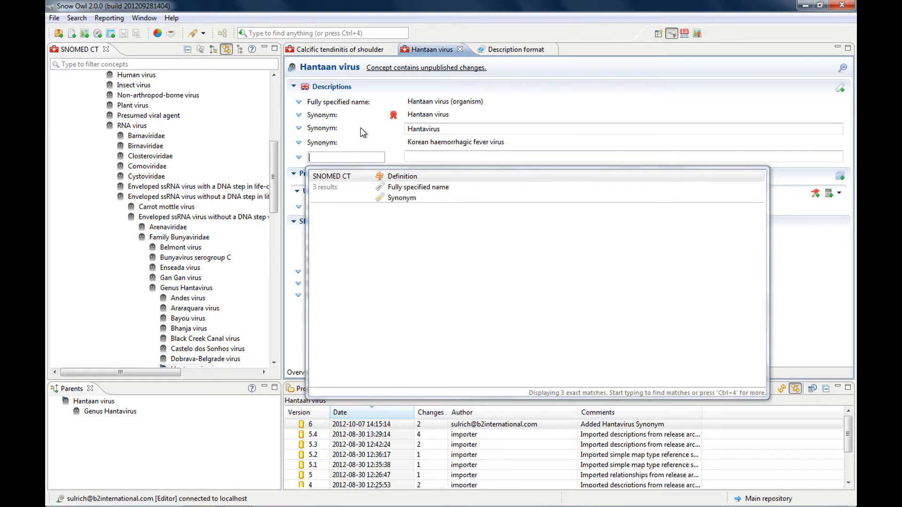
{"action": "left_click", "coordinate": [507, 51]}
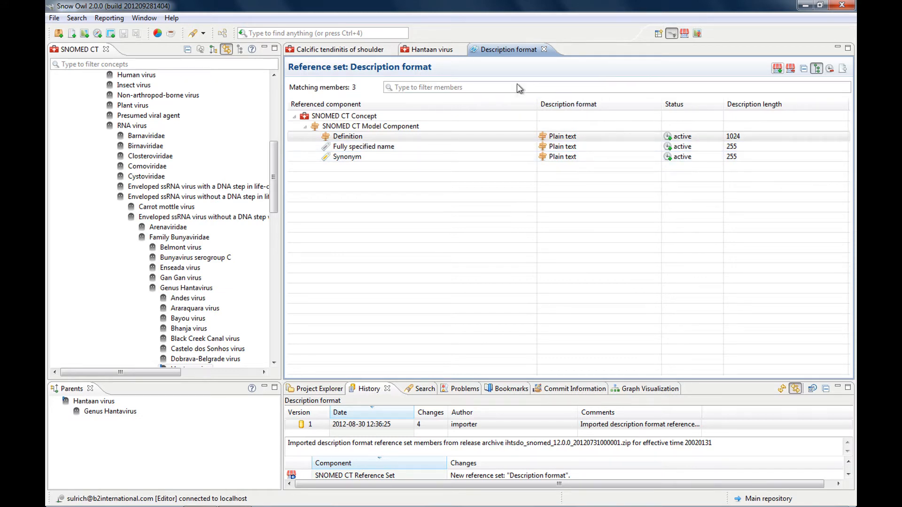
{"action": "left_click", "coordinate": [423, 49]}
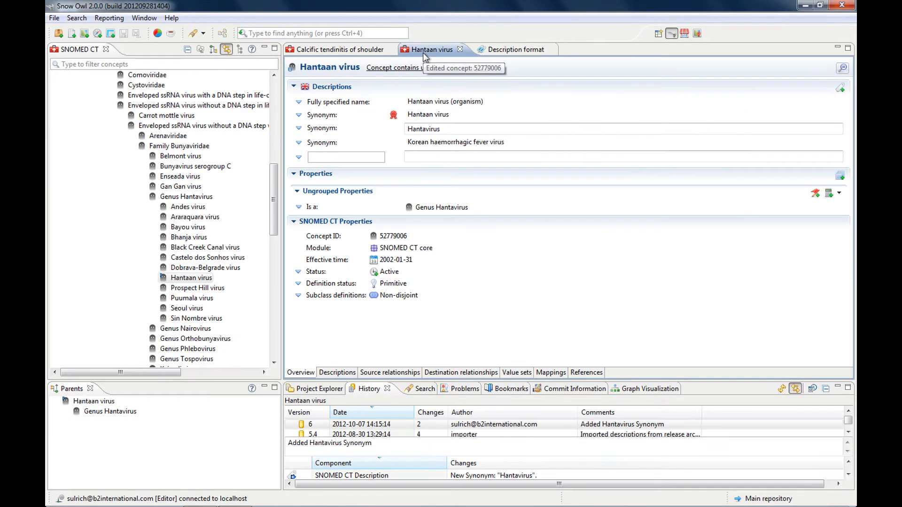
- Set the blank description's type to Definition and enter the text starting "Hantaviruses are negative sense RNA viruses in the Bunyaviridae family."
{"action": "left_click", "coordinate": [320, 158]}
{"action": "key", "text": "ctrl+space"}
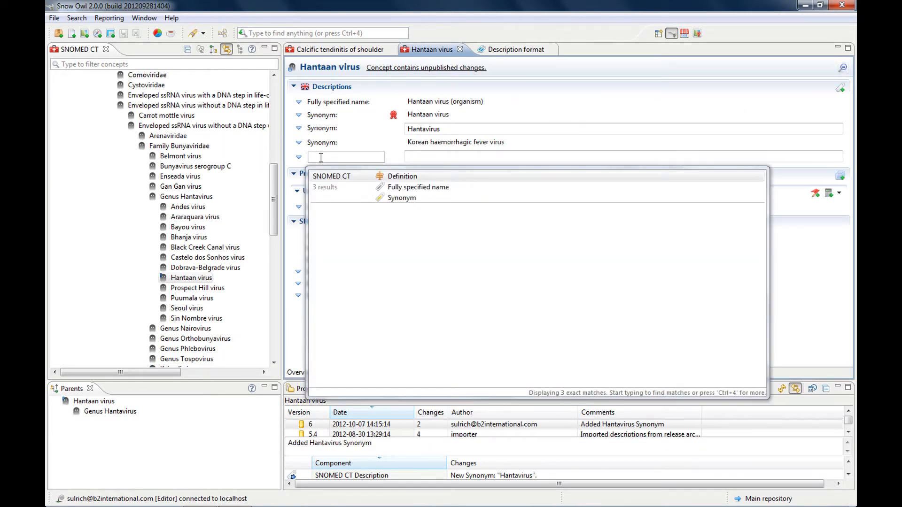
{"action": "left_click", "coordinate": [389, 178]}
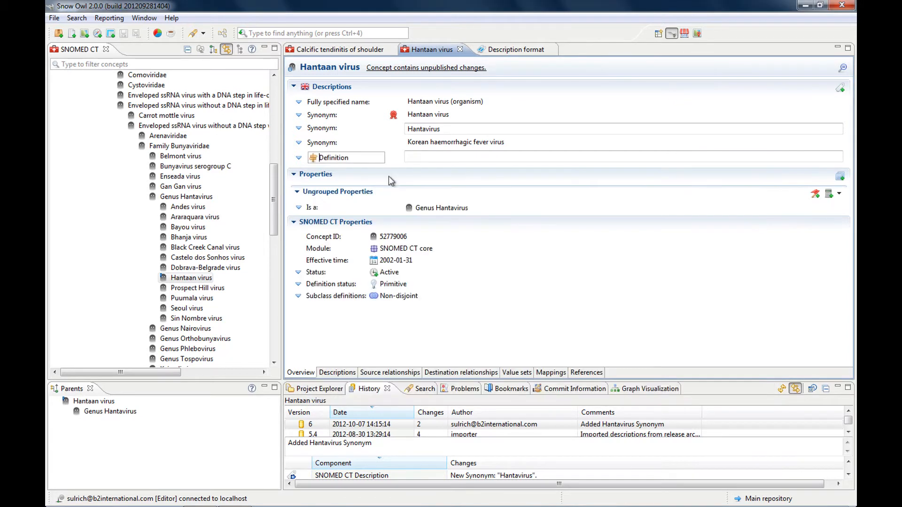
{"action": "left_click", "coordinate": [427, 158]}
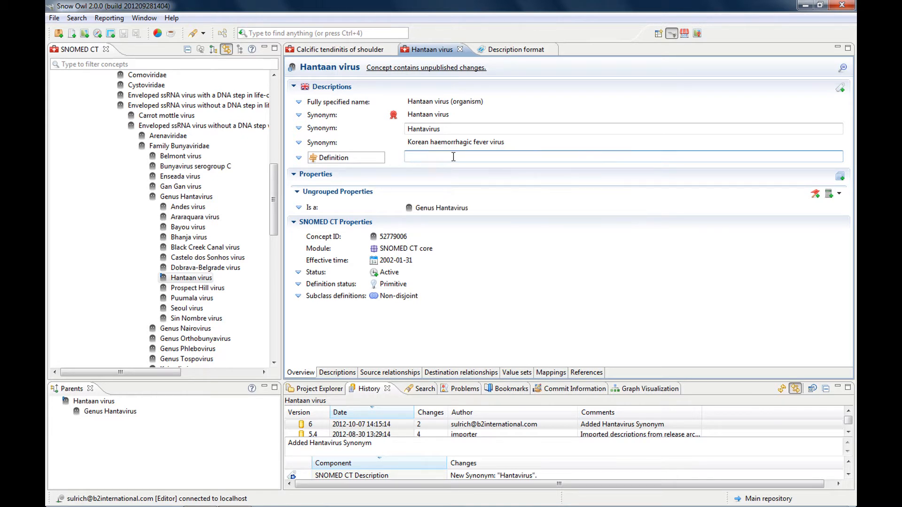
{"action": "type", "text": "Hantaviruses are negative sense RNA viruses in the Bunyaviridae family. Humans may be infected with hantaviruses through urine, saliva or contact with rodent waste products. Some hantaviruses cause potentially fatal diseases in humans, such as hemorrhagic fever with renal syndrome (HFRS) and hantavirus pulmonary syndrome (HPS), but others have not been associated with human disease."}
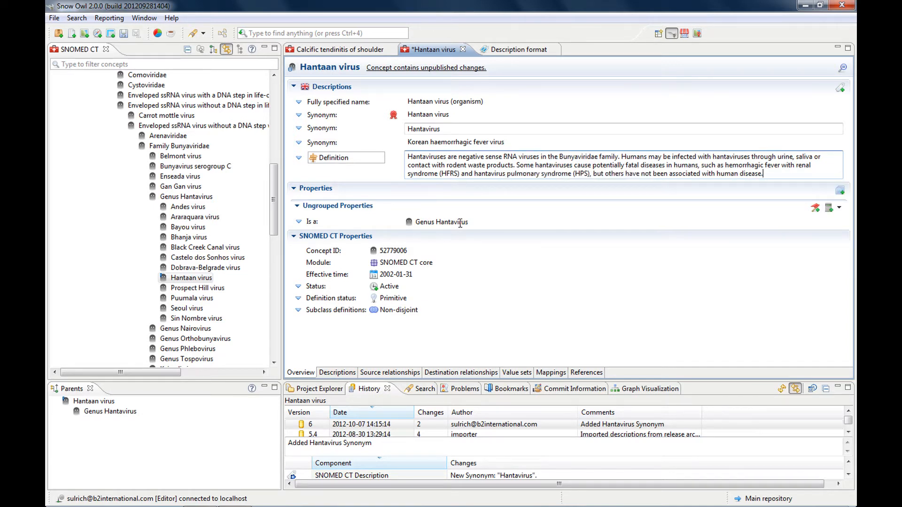
- Save the concept and commit the change with the comment "Added definition from Wikipedia"
{"action": "left_click", "coordinate": [124, 34]}
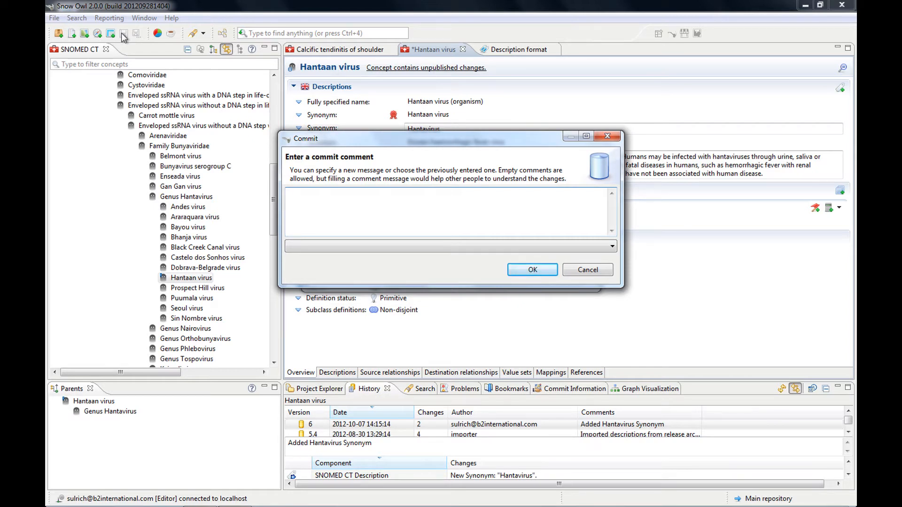
{"action": "type", "text": "added definition from Wikipedia"}
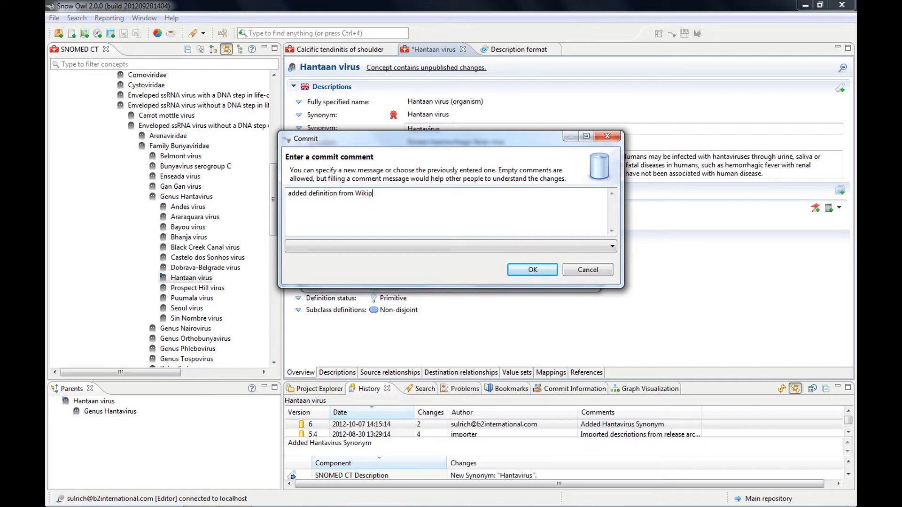
{"action": "left_click", "coordinate": [290, 195]}
{"action": "key", "text": "BackSpace"}
{"action": "type", "text": "A"}
{"action": "left_click", "coordinate": [514, 269]}
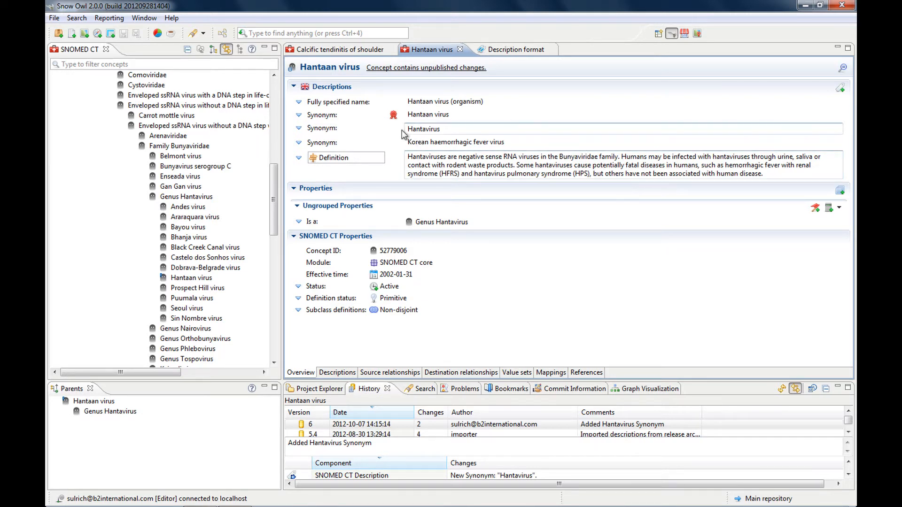
- Examine the details of the Hantaan virus descriptions and the retire and case-significance options offered for the definition
{"action": "mouse_move", "coordinate": [450, 133]}
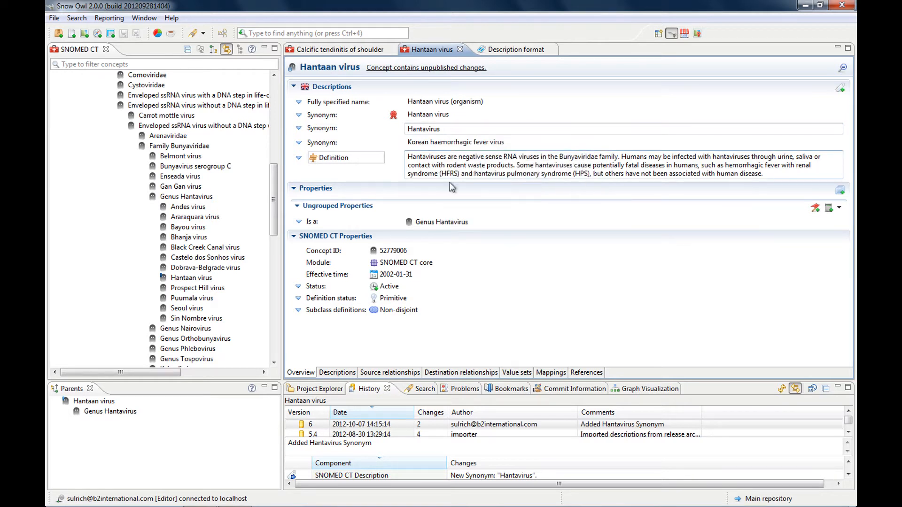
{"action": "mouse_move", "coordinate": [442, 161]}
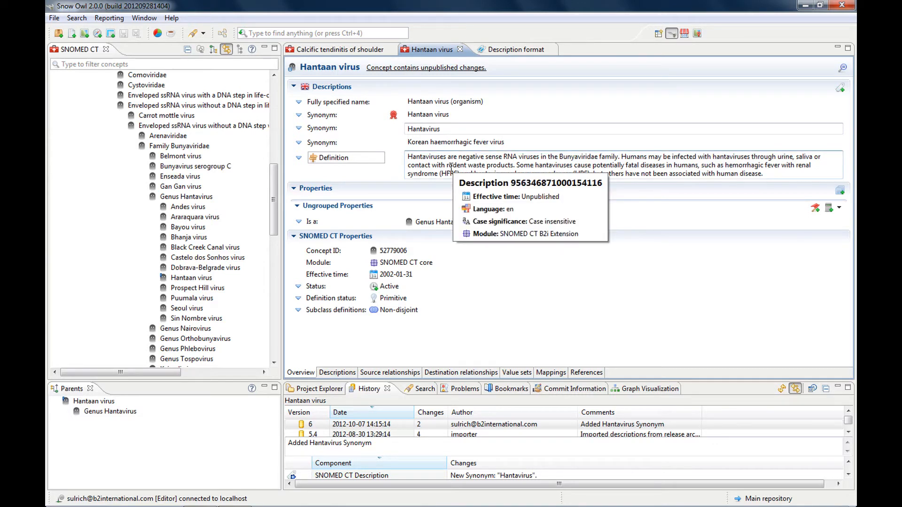
{"action": "mouse_move", "coordinate": [427, 115]}
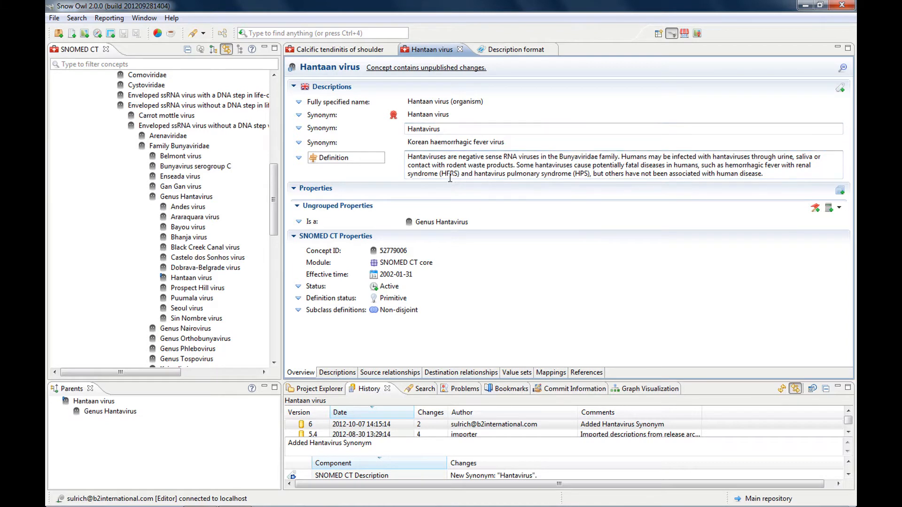
{"action": "mouse_move", "coordinate": [449, 178]}
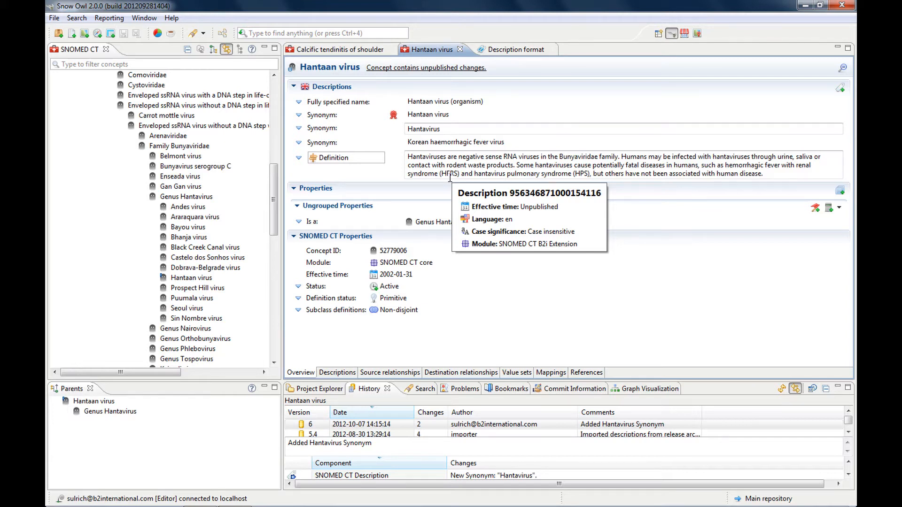
{"action": "mouse_move", "coordinate": [417, 114]}
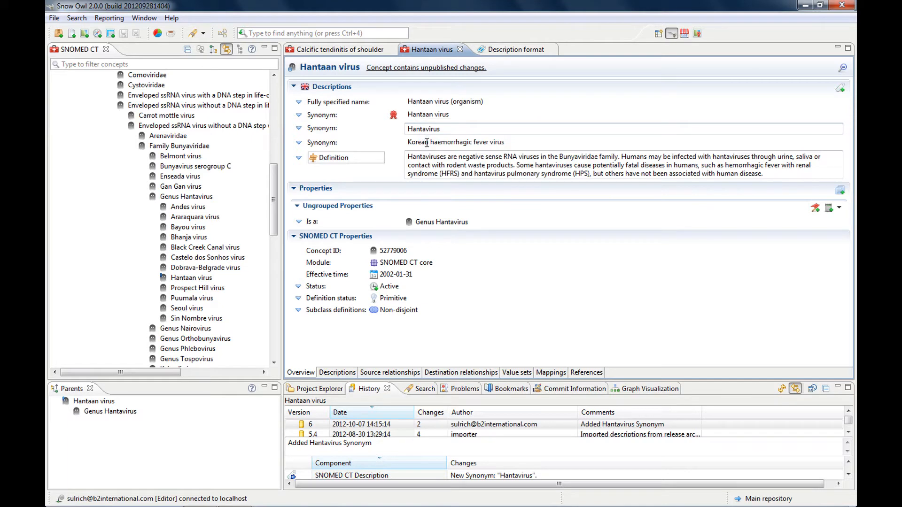
{"action": "mouse_move", "coordinate": [427, 142]}
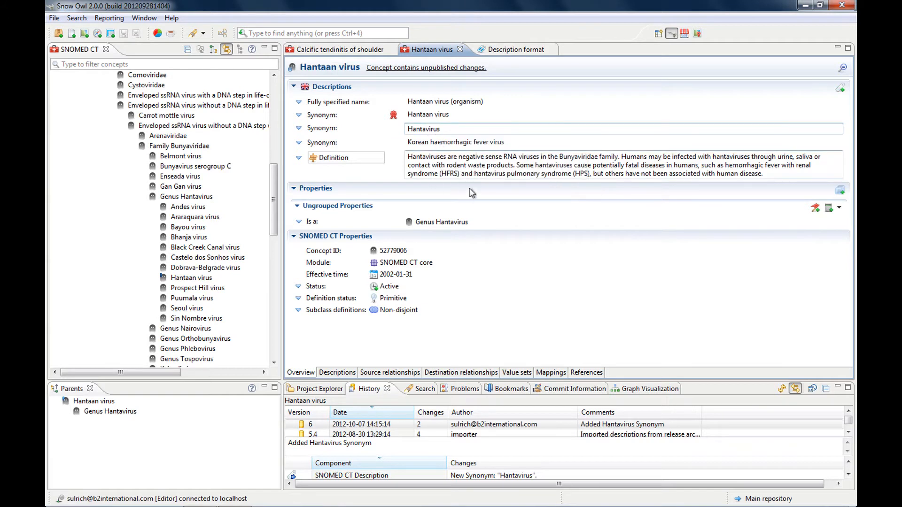
{"action": "left_click", "coordinate": [299, 159]}
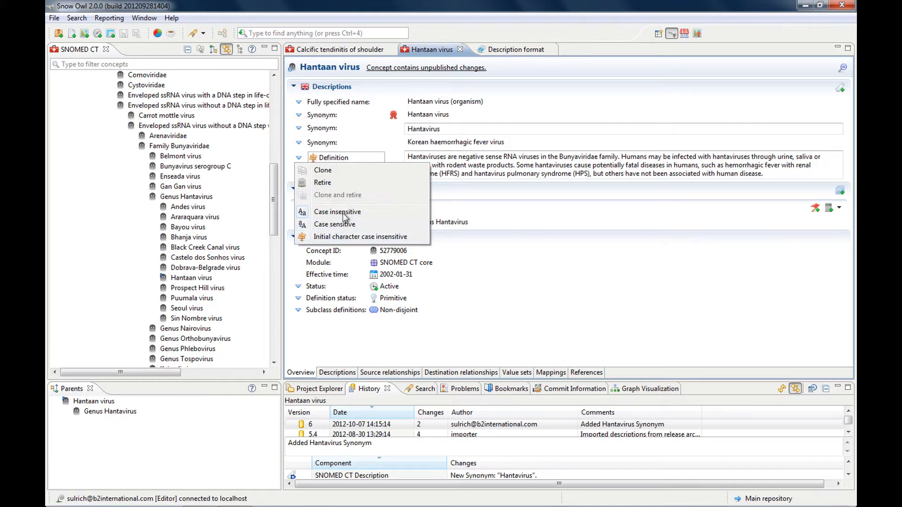
{"action": "left_click", "coordinate": [361, 143]}
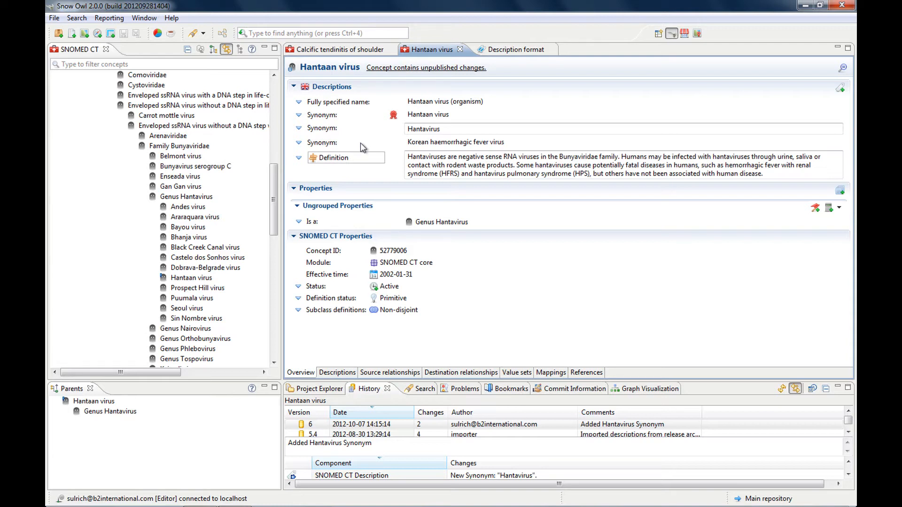
- Make the Milwaukee shoulder synonym the GB preferred term of Calcific tendinitis of shoulder and commit the change without a comment
{"action": "left_click", "coordinate": [313, 50]}
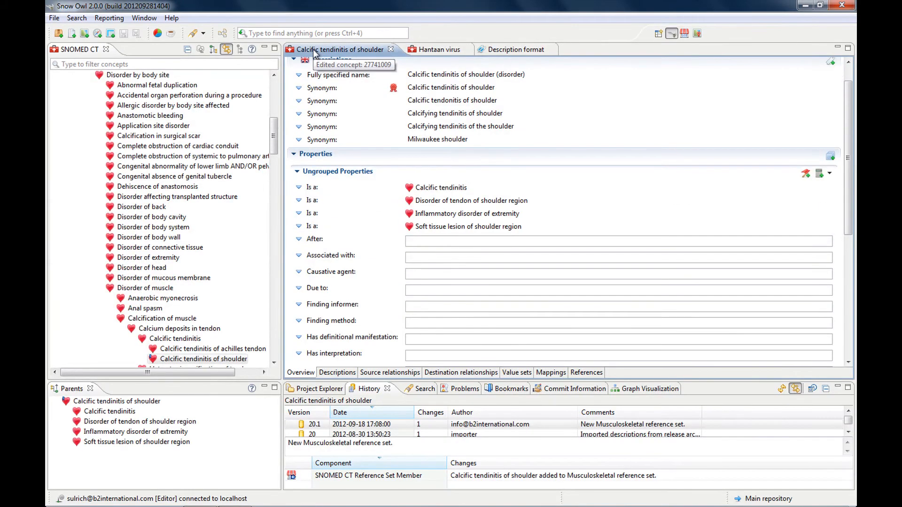
{"action": "scroll", "coordinate": [445, 119], "scroll_direction": "up", "scroll_amount": 1}
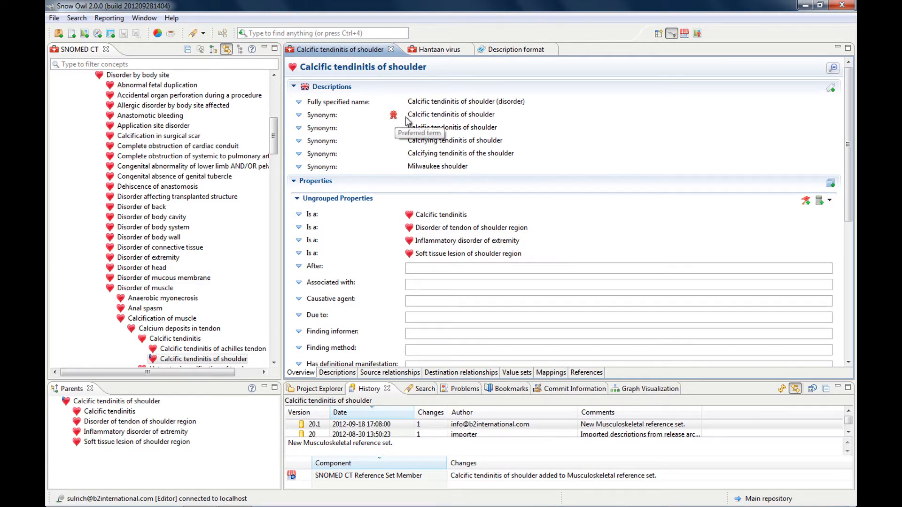
{"action": "mouse_move", "coordinate": [395, 121]}
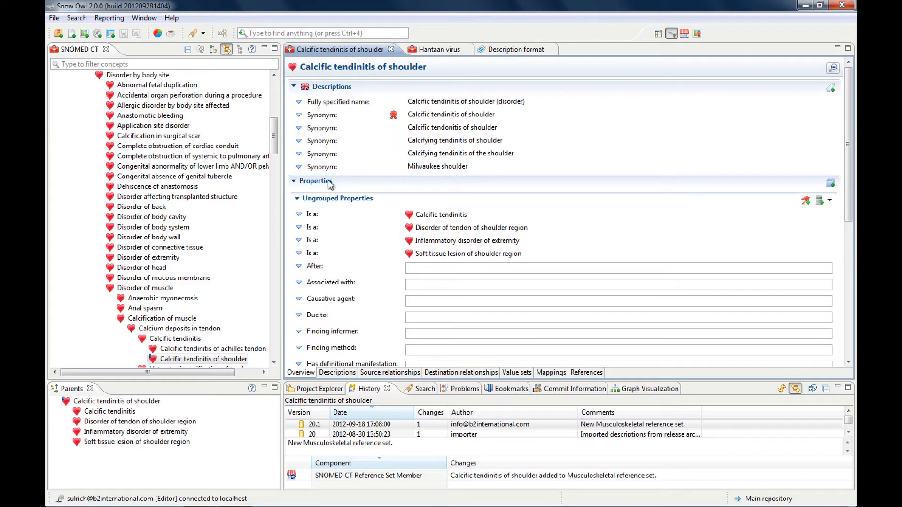
{"action": "left_click", "coordinate": [299, 167]}
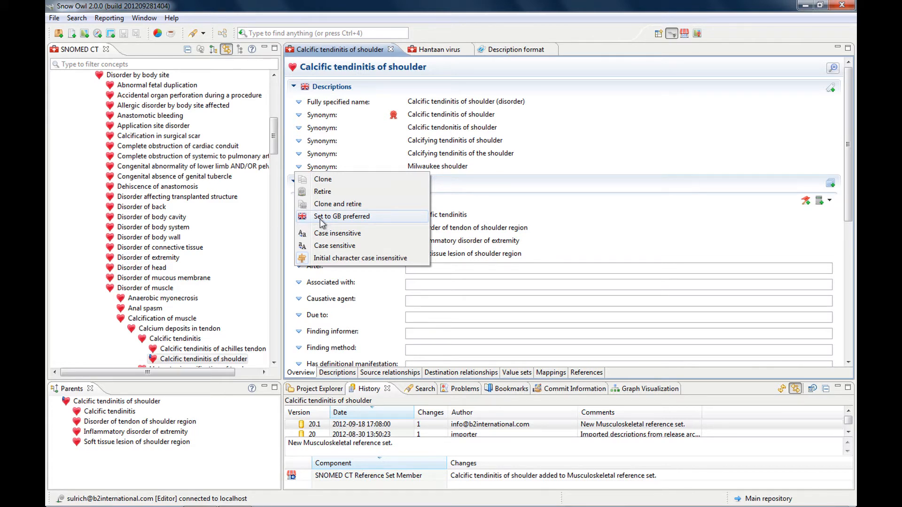
{"action": "left_click", "coordinate": [322, 217]}
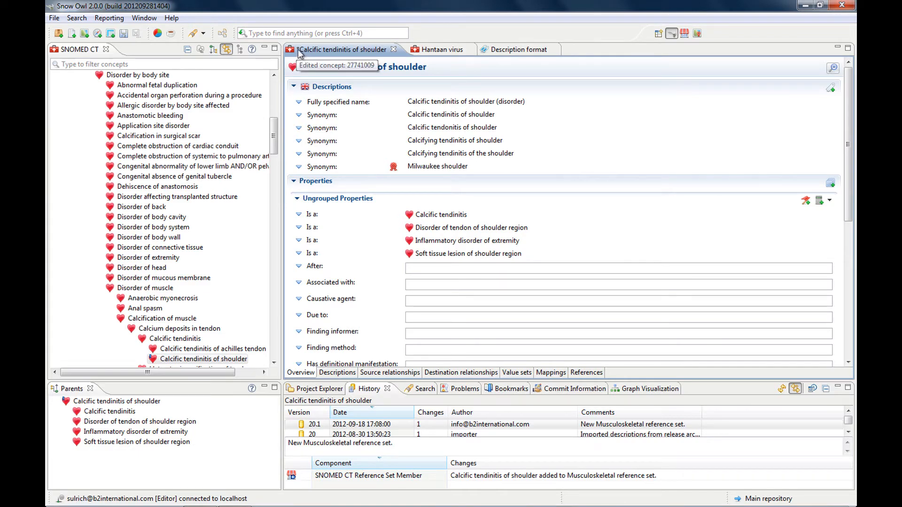
{"action": "left_click", "coordinate": [125, 36]}
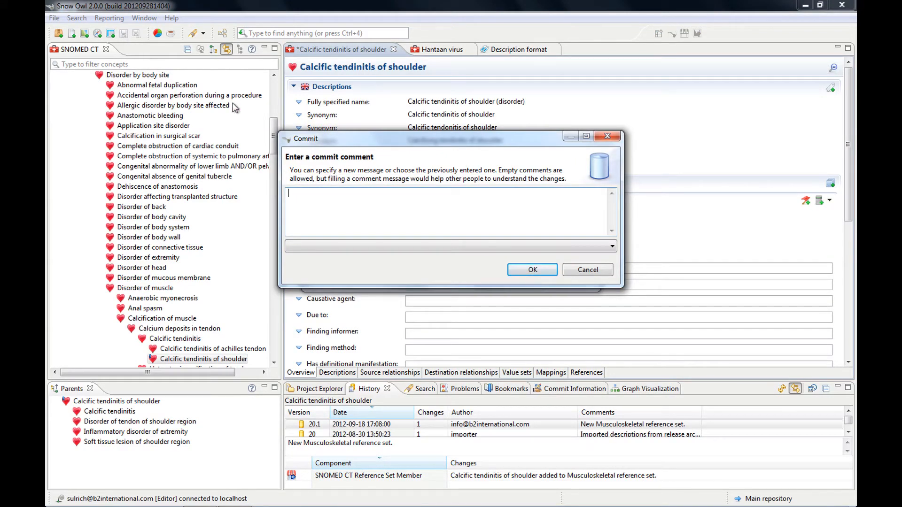
{"action": "left_click", "coordinate": [530, 271]}
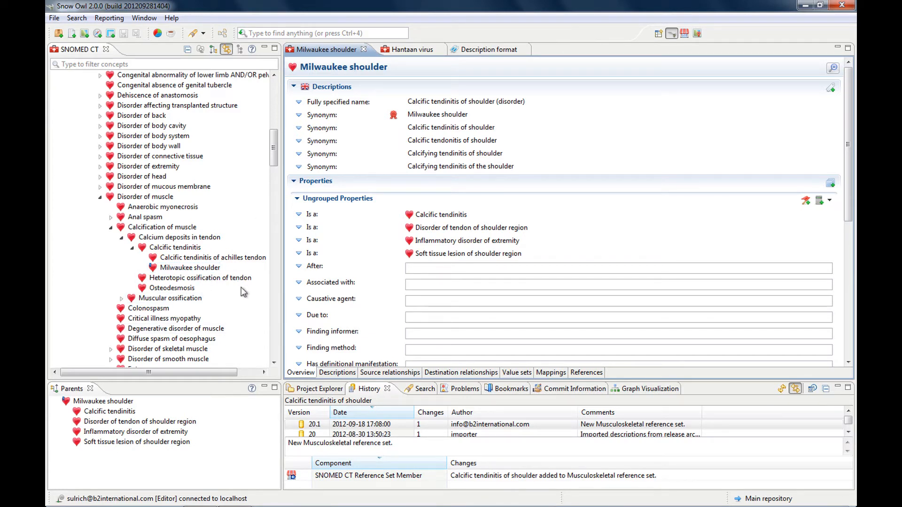
- Check the clone, retire and case-significance options offered for the fully specified name
{"action": "left_click", "coordinate": [298, 102]}
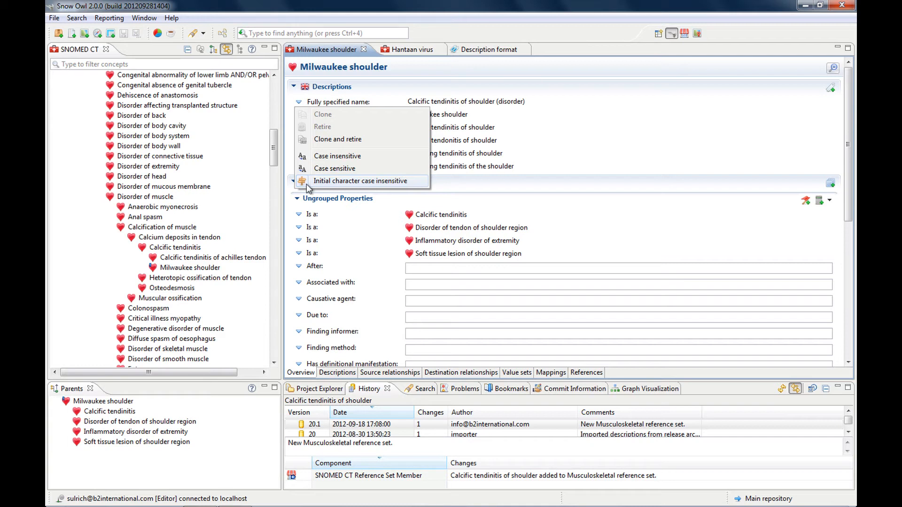
{"action": "left_click", "coordinate": [568, 129]}
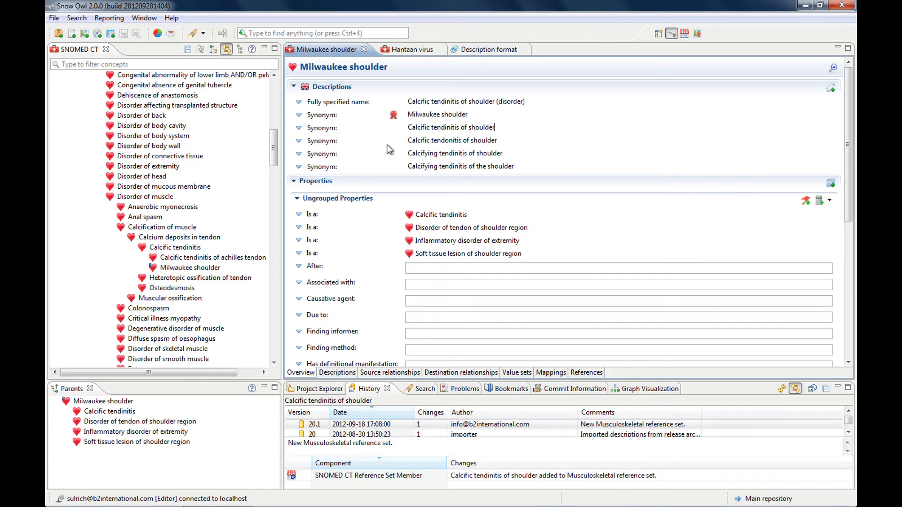
- Set the Severity property of the Milwaukee shoulder concept to Mild and commit the change without a comment
{"action": "left_click", "coordinate": [294, 87]}
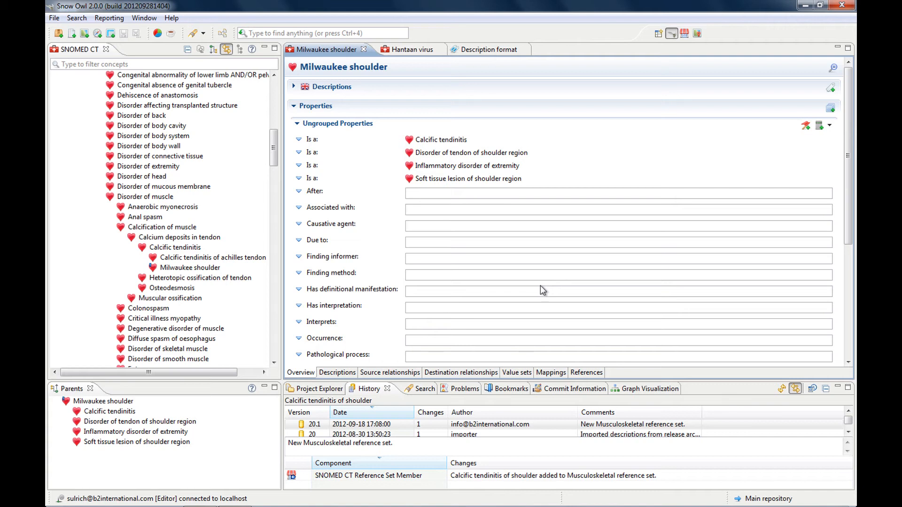
{"action": "mouse_move", "coordinate": [511, 261]}
{"action": "scroll", "coordinate": [602, 221], "scroll_direction": "down", "scroll_amount": 3}
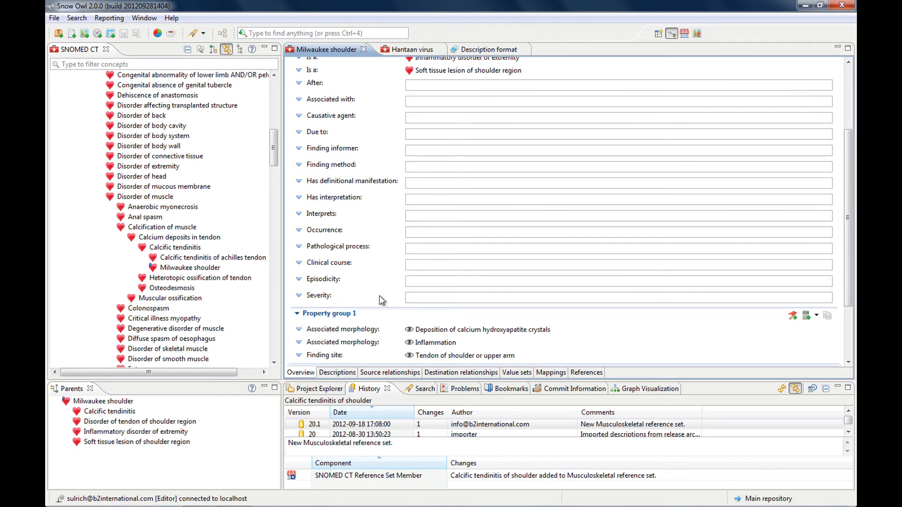
{"action": "left_click", "coordinate": [430, 298]}
{"action": "key", "text": "ctrl+space"}
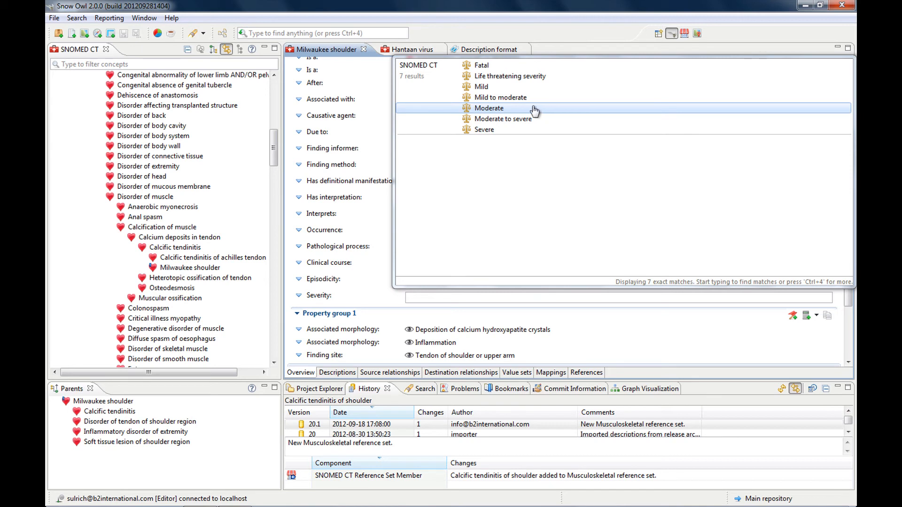
{"action": "left_click", "coordinate": [501, 87]}
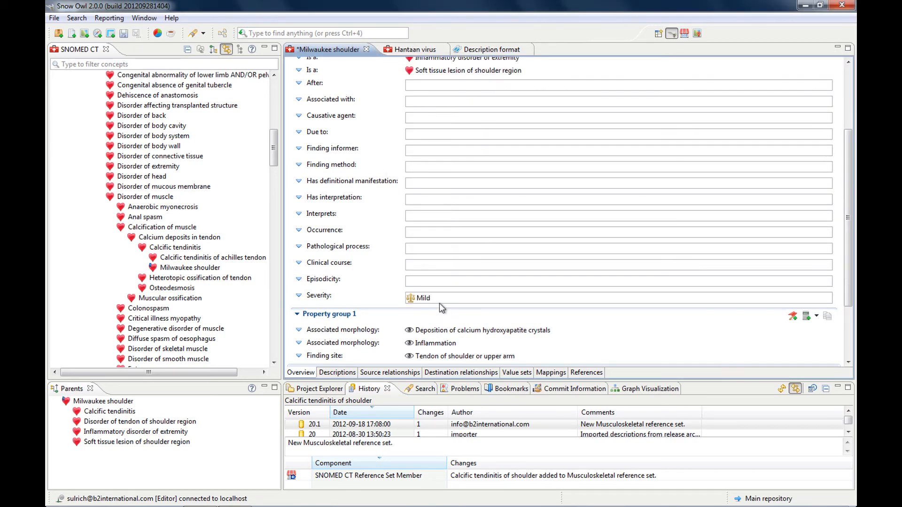
{"action": "left_click", "coordinate": [123, 36]}
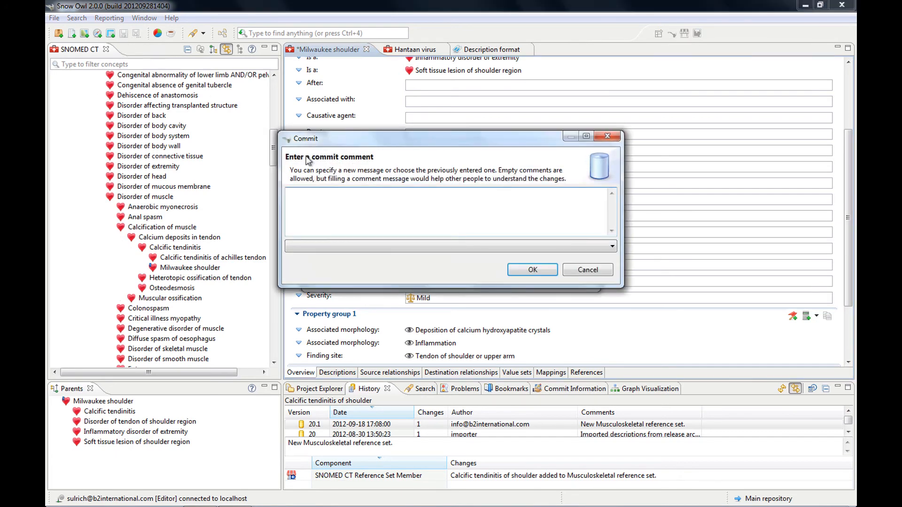
{"action": "left_click", "coordinate": [536, 269]}
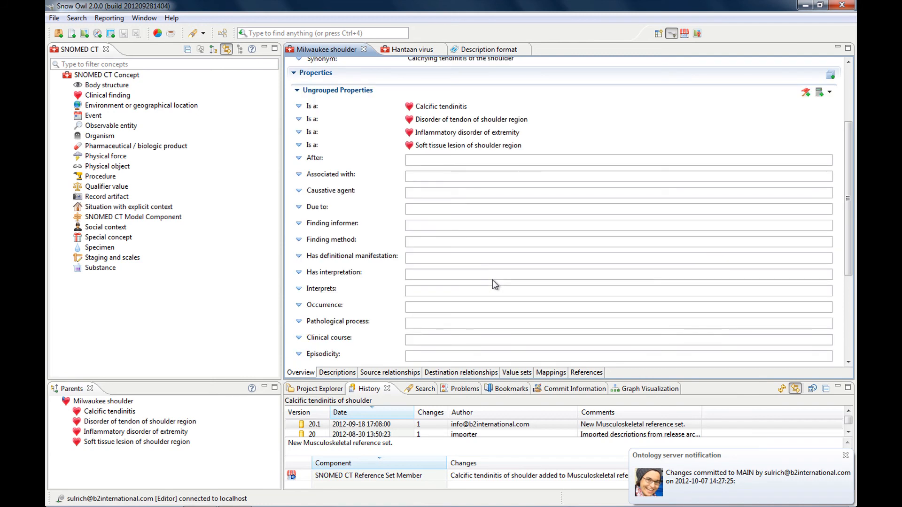
- Set the Finding method property to Radiography of shoulder, searching for "radio shoulder"
{"action": "left_click_drag", "start_coordinate": [848, 207], "coordinate": [849, 256]}
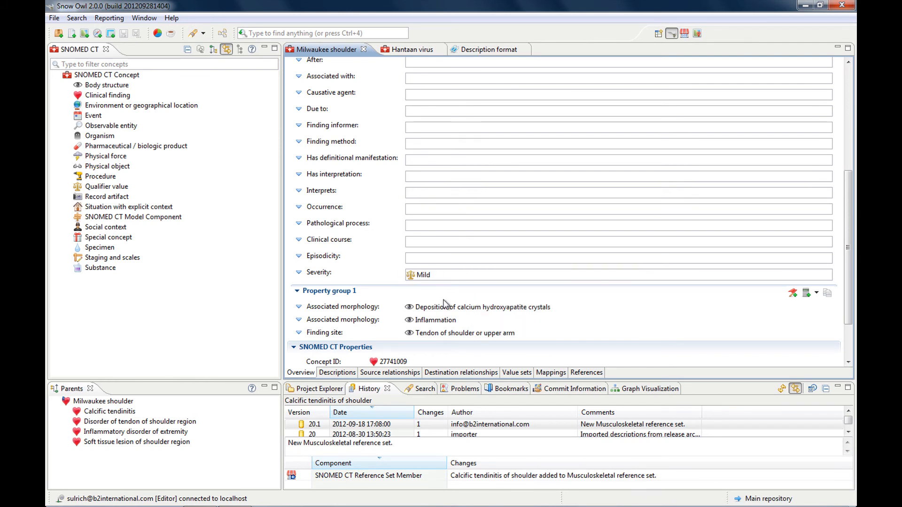
{"action": "mouse_move", "coordinate": [442, 278]}
{"action": "left_click", "coordinate": [421, 142]}
{"action": "key", "text": "ctrl+space"}
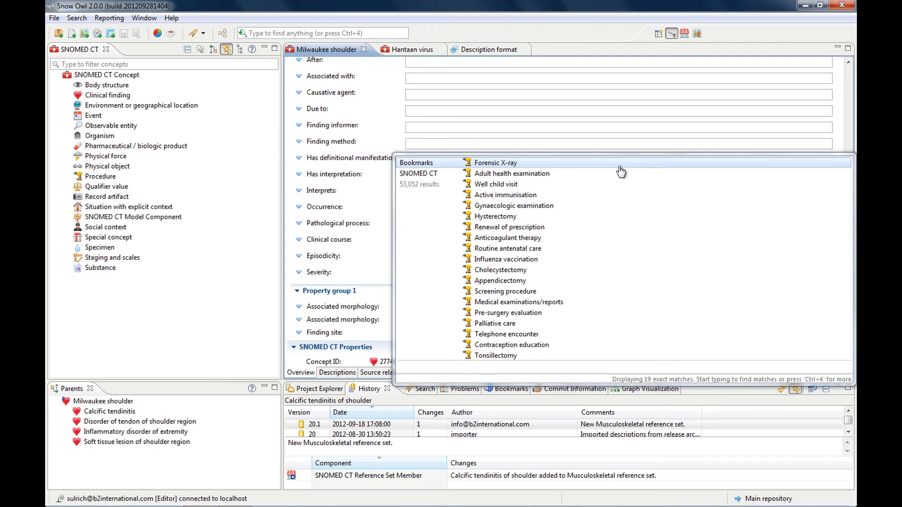
{"action": "type", "text": "radio"}
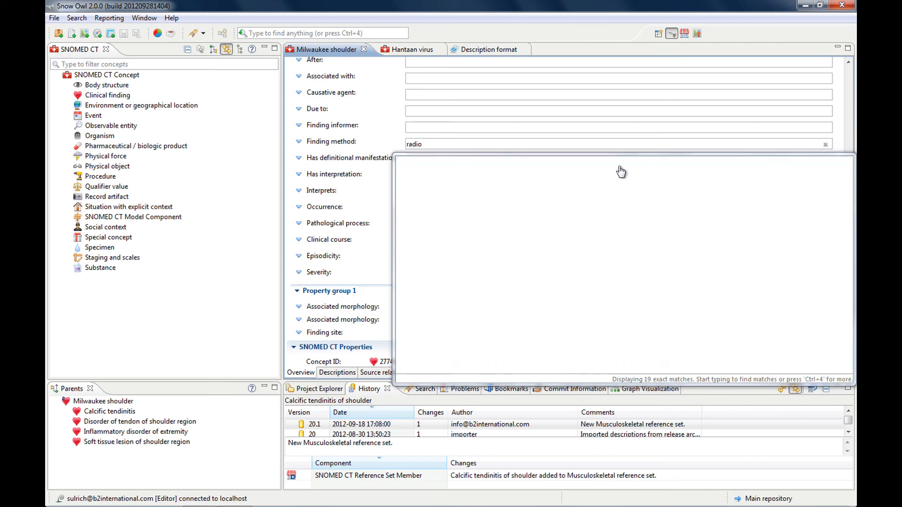
{"action": "type", "text": " shoulder"}
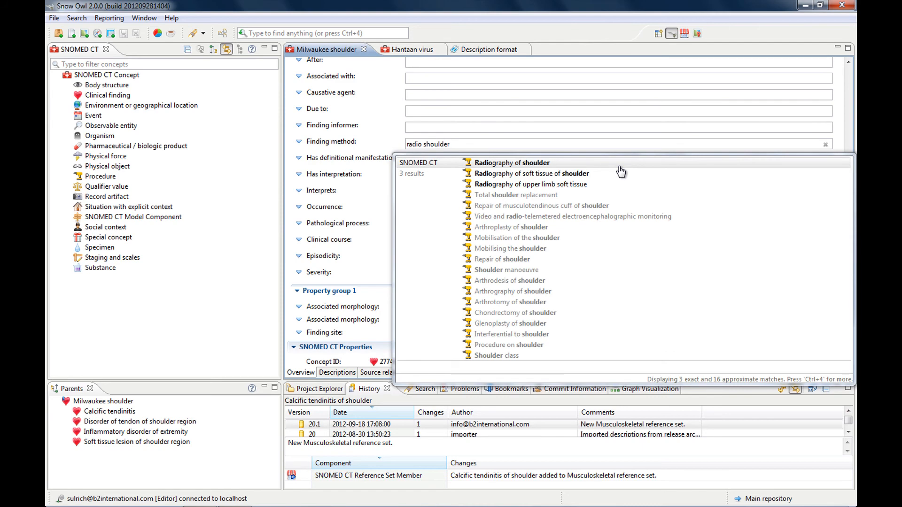
{"action": "left_click", "coordinate": [577, 163]}
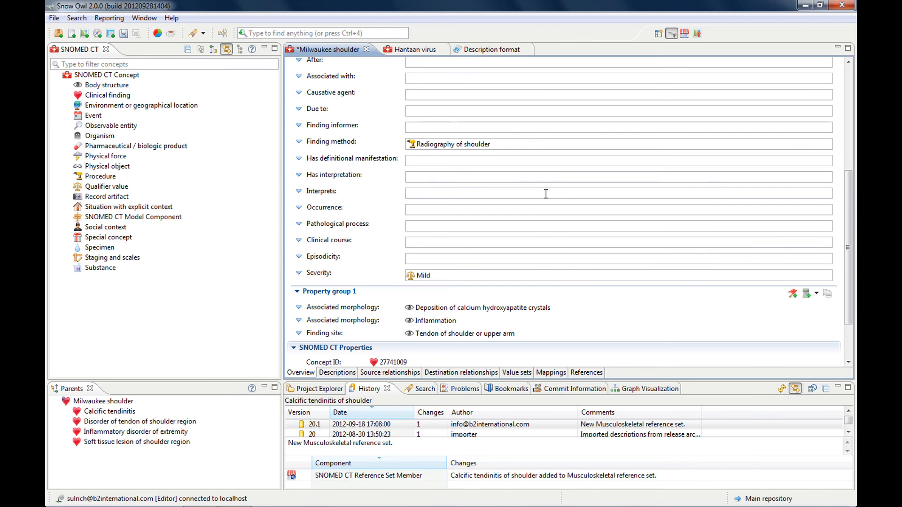
- Check the clone and retire options of the Finding method property and collapse the Properties section
{"action": "left_click", "coordinate": [299, 142]}
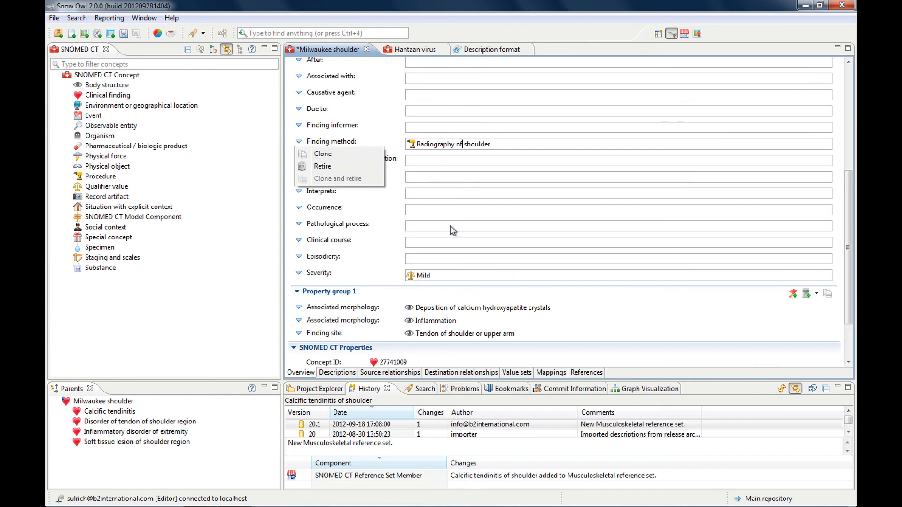
{"action": "left_click", "coordinate": [845, 201]}
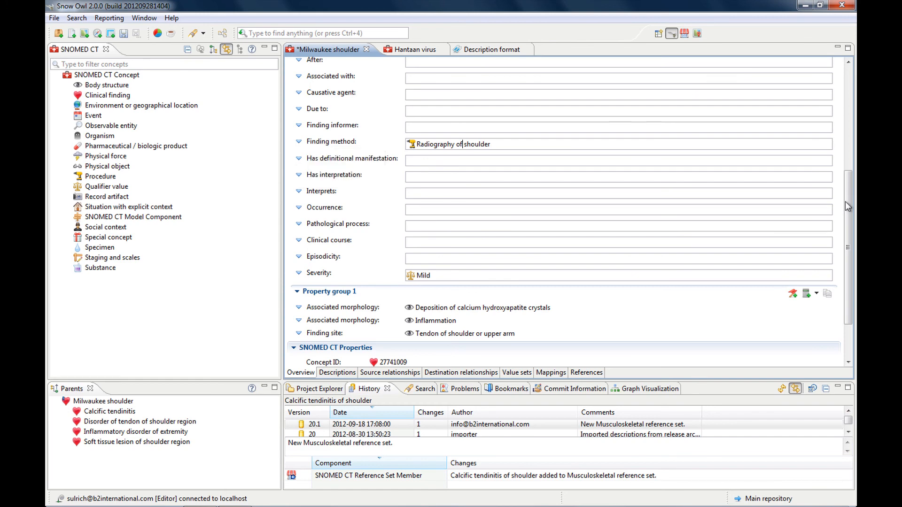
{"action": "left_click_drag", "start_coordinate": [844, 202], "coordinate": [850, 259]}
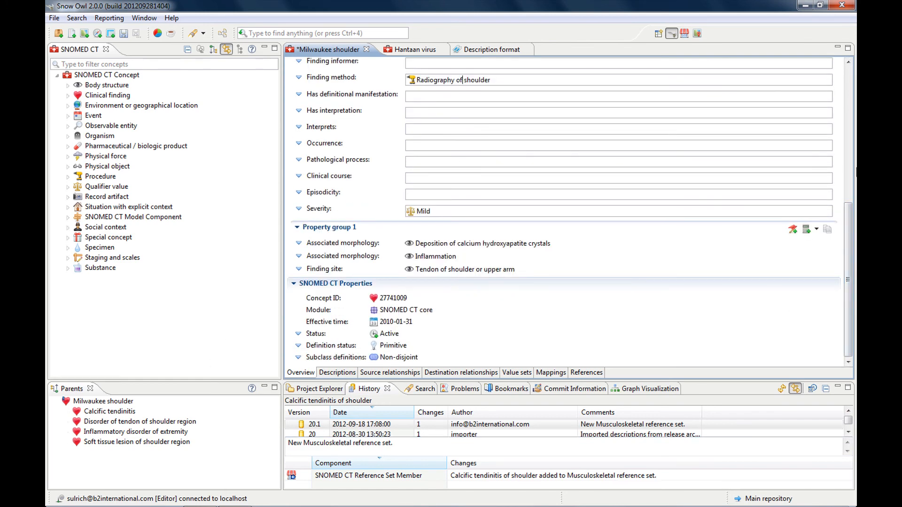
{"action": "left_click_drag", "start_coordinate": [849, 219], "coordinate": [848, 79]}
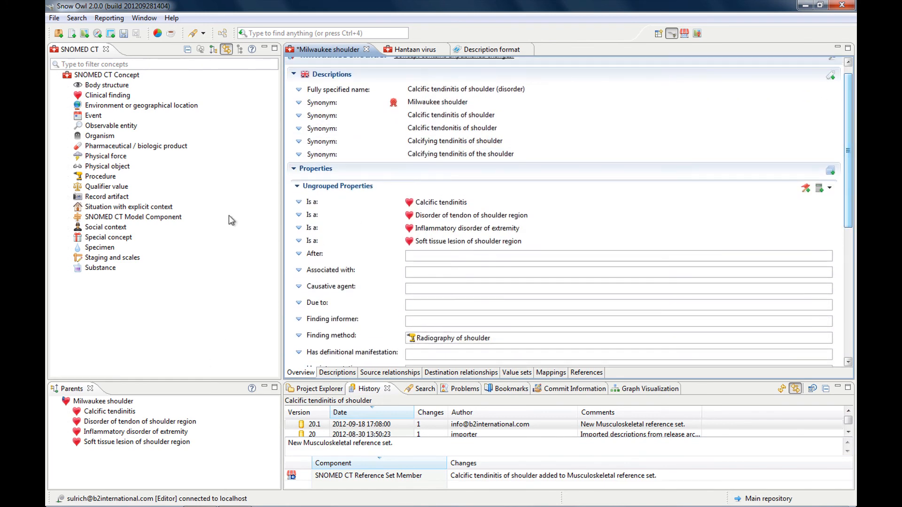
{"action": "left_click", "coordinate": [294, 179]}
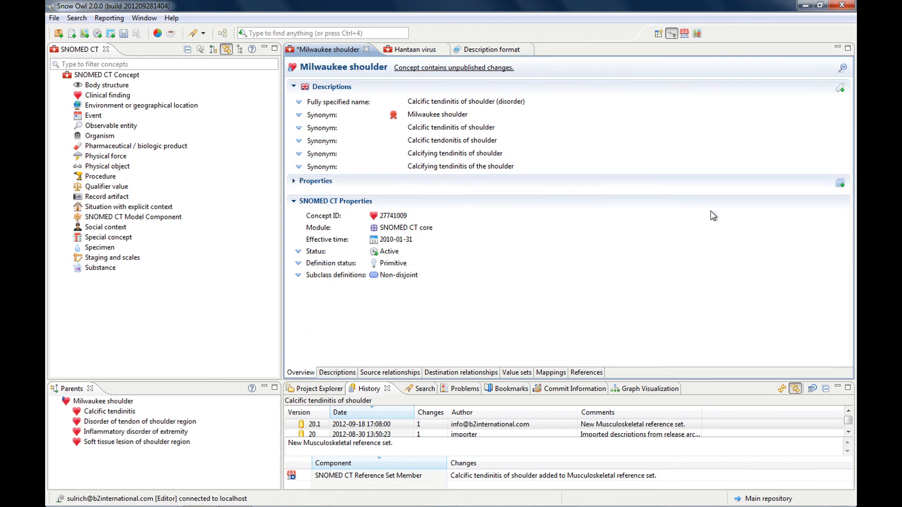
- Try to delete the Milwaukee shoulder concept
{"action": "left_click", "coordinate": [298, 252]}
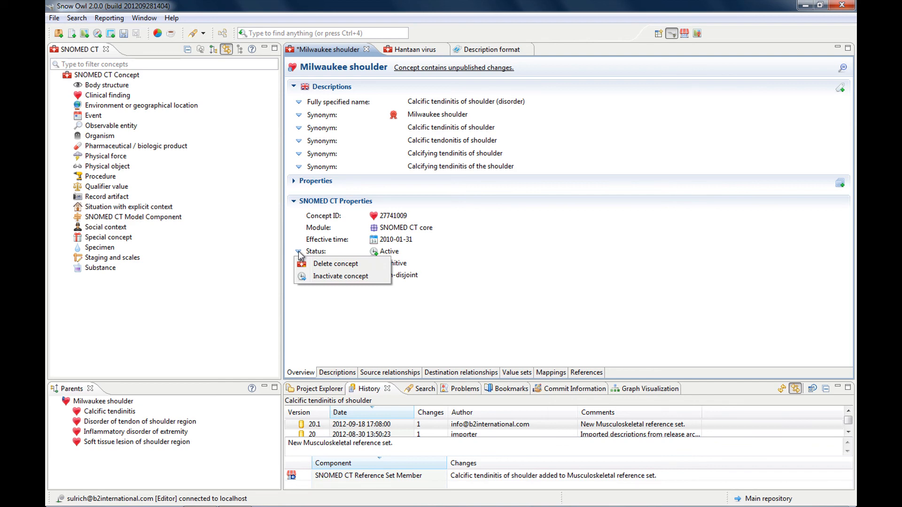
{"action": "left_click", "coordinate": [332, 266]}
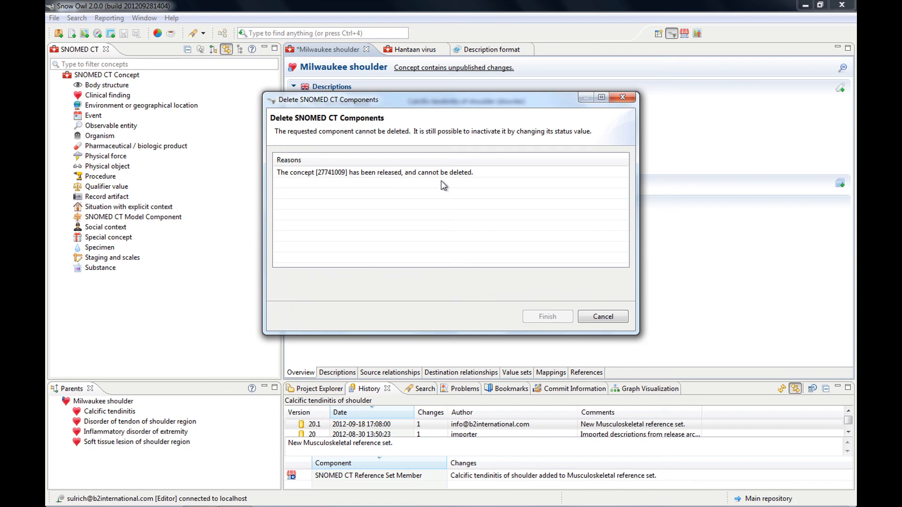
{"action": "left_click", "coordinate": [610, 319]}
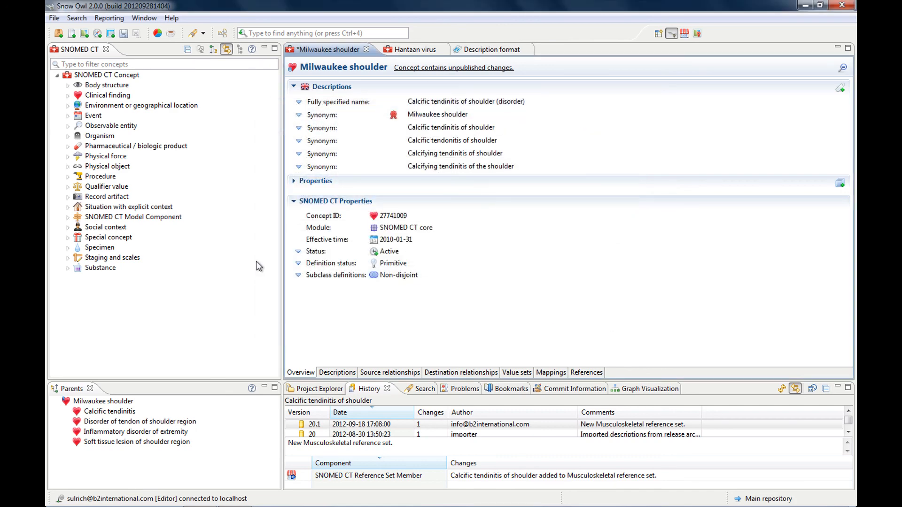
- Review the affected components and available reasons for inactivating the concept, cancel the inactivation, and check the definition status options
{"action": "left_click", "coordinate": [296, 253]}
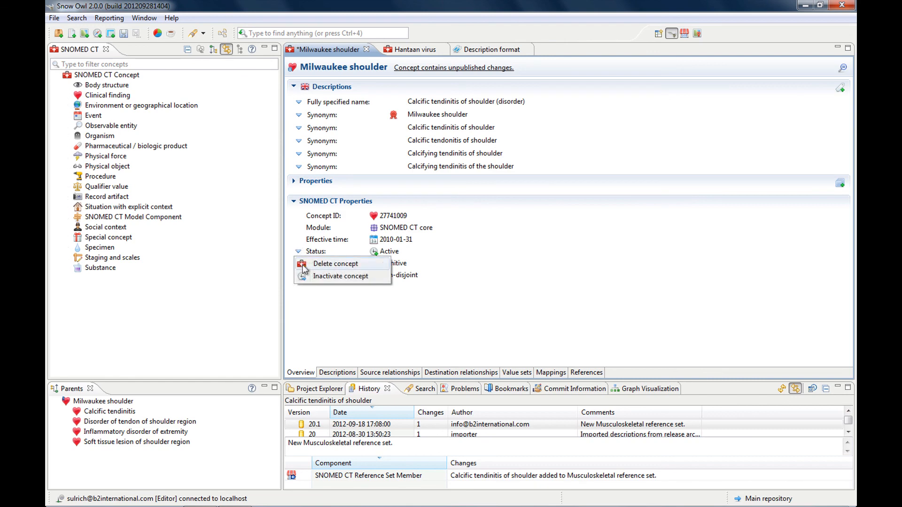
{"action": "left_click", "coordinate": [318, 276]}
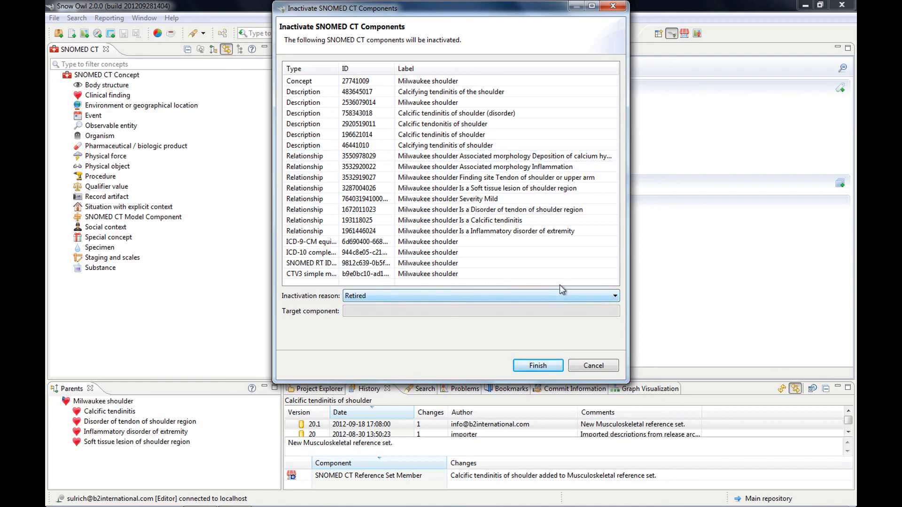
{"action": "left_click", "coordinate": [613, 299]}
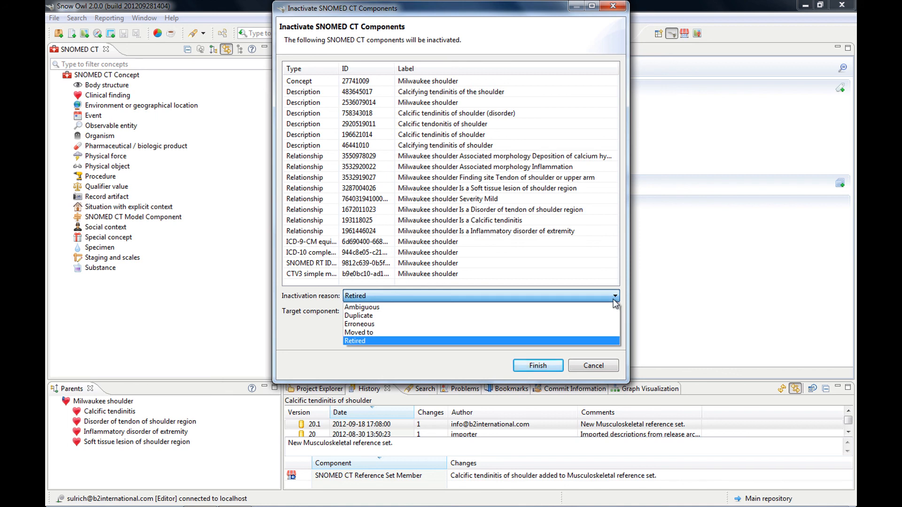
{"action": "left_click", "coordinate": [614, 301]}
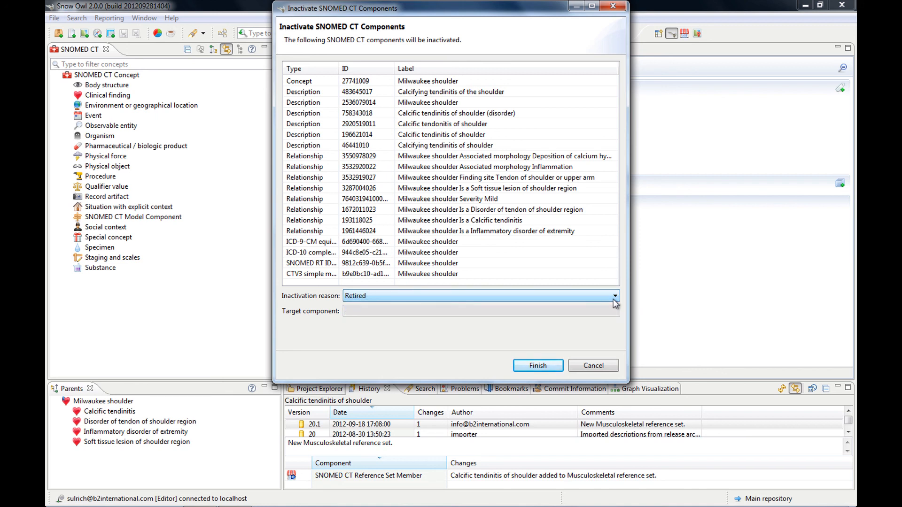
{"action": "left_click", "coordinate": [593, 366]}
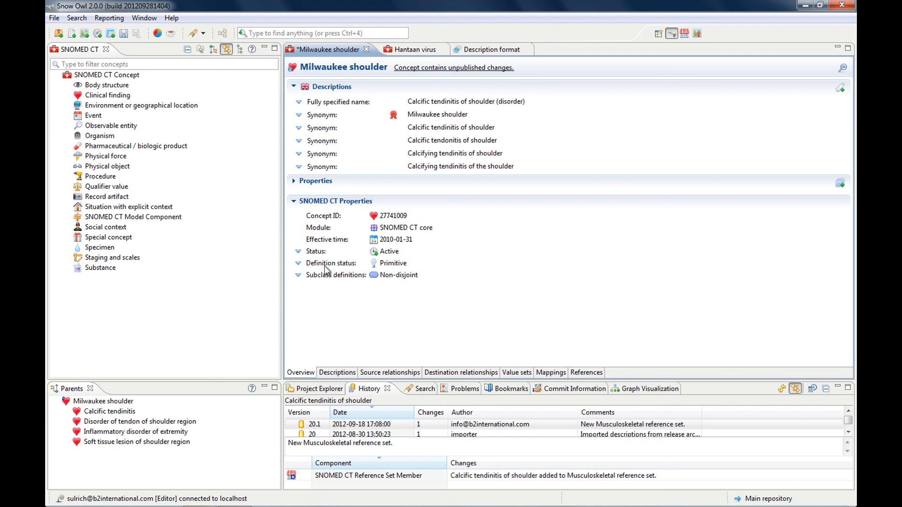
{"action": "left_click", "coordinate": [297, 263]}
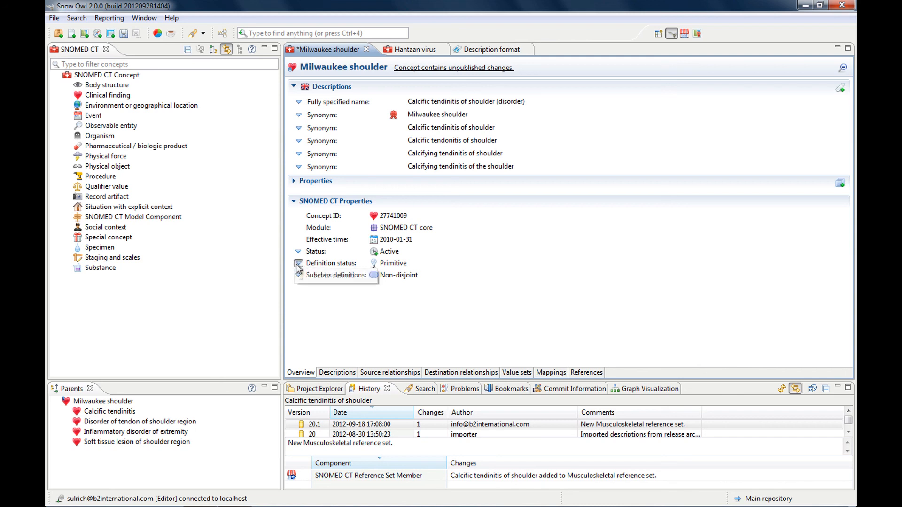
{"action": "left_click", "coordinate": [498, 267]}
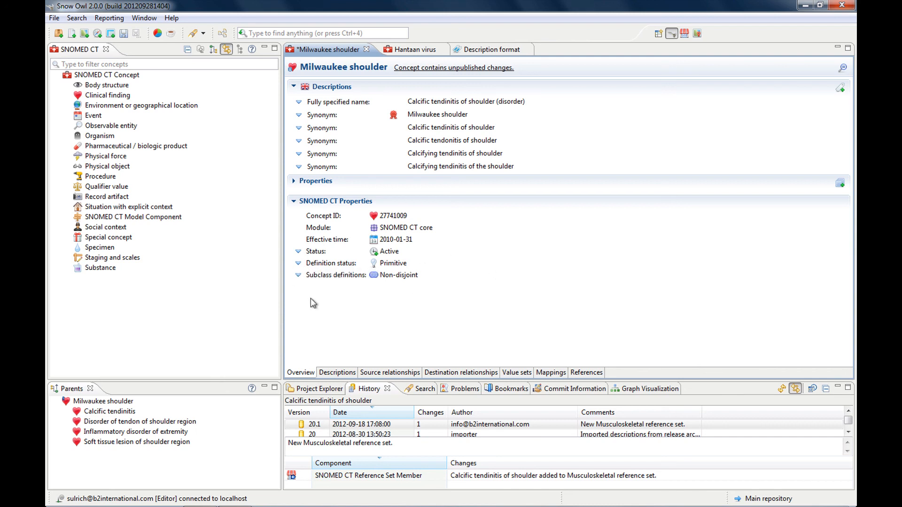